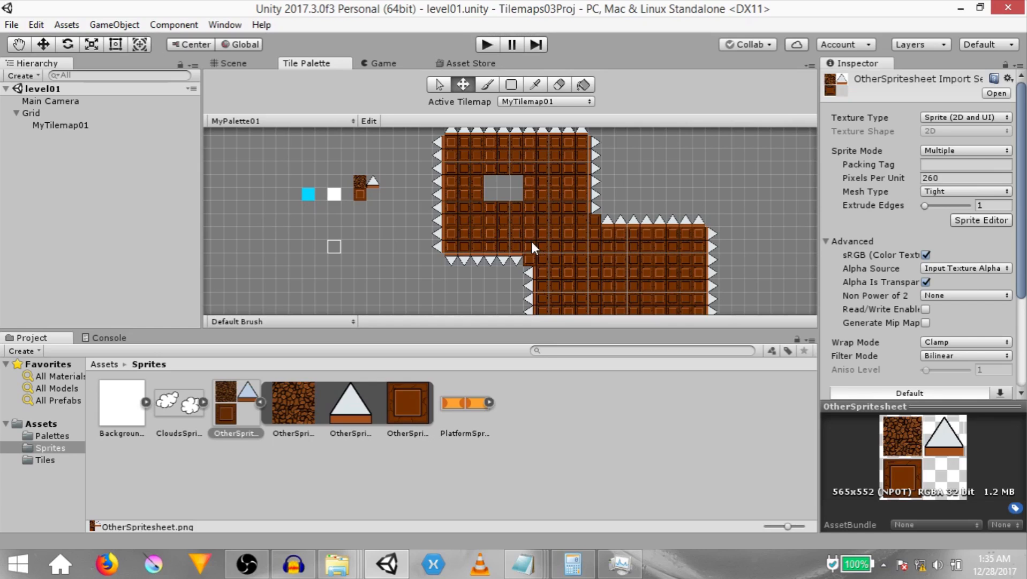
- Dock the Tile Palette window beneath the Scene view, beside the Project panel
left_click_drag(308, 64, 621, 477)
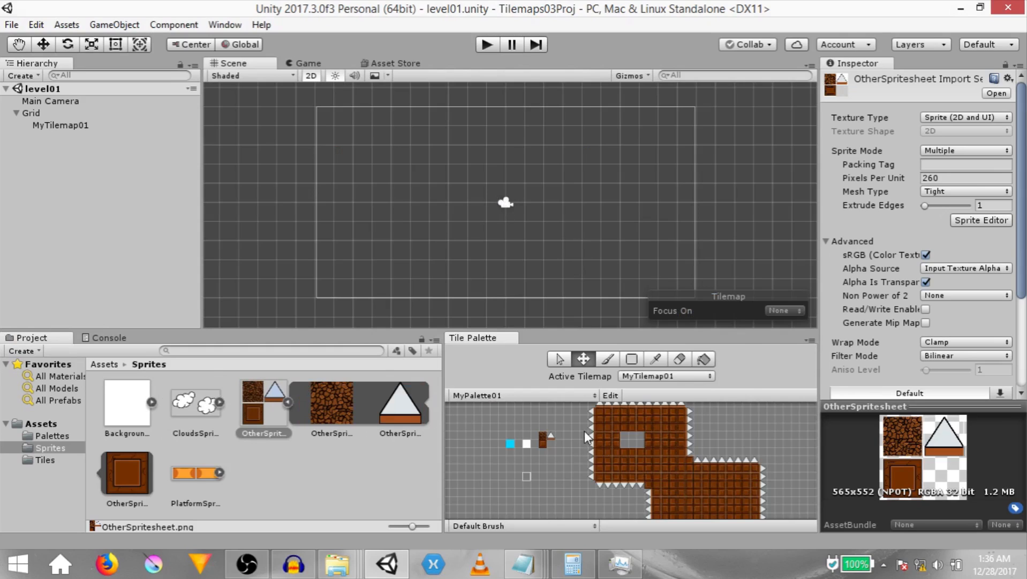
scroll(592, 439, "down", 2)
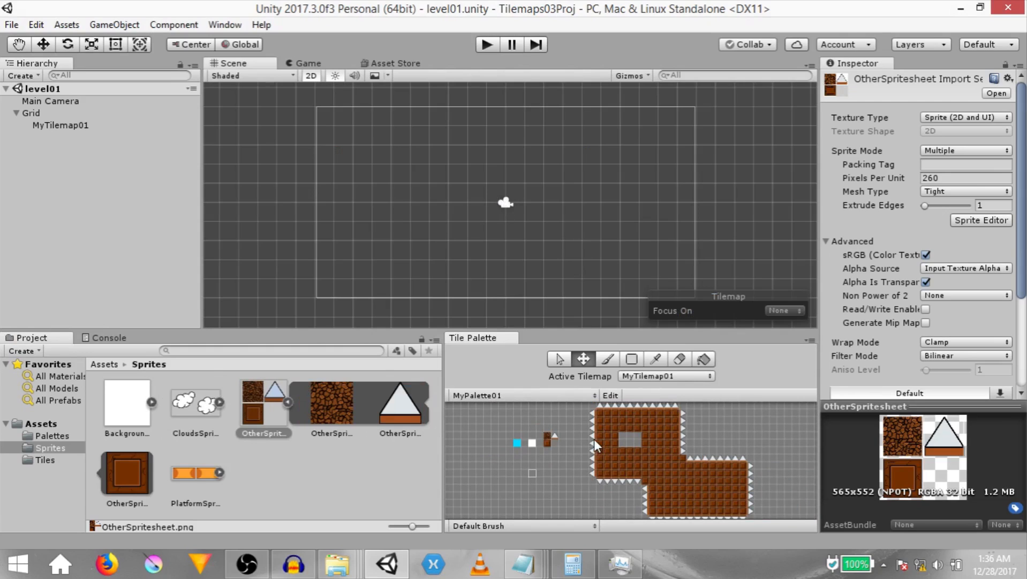
- Duplicate MyTilemap01 and rename the copy SkyTilemap
left_click(41, 126)
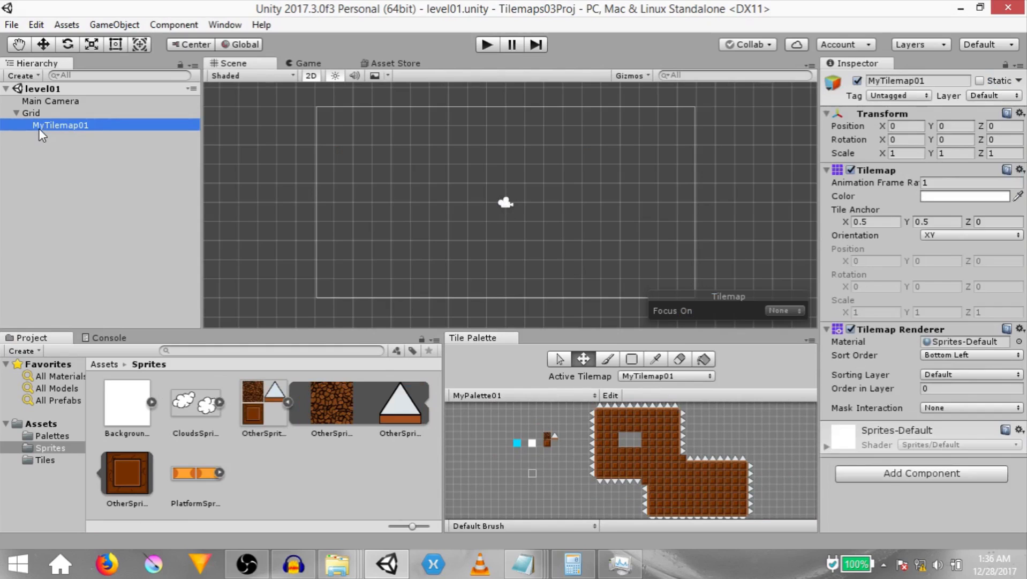
key("ctrl+d")
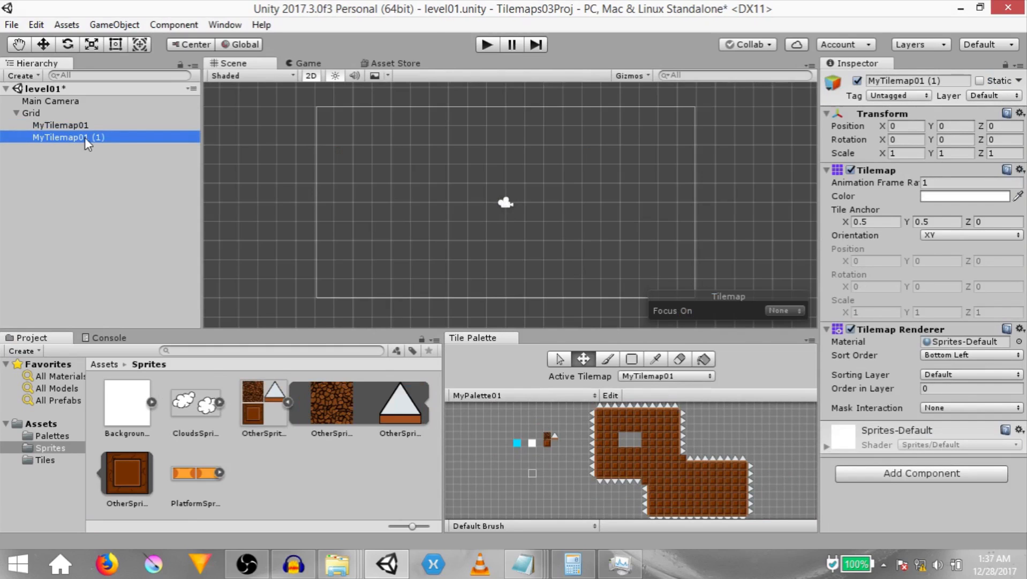
key("F2")
type("SkyTilemap")
key("Return")
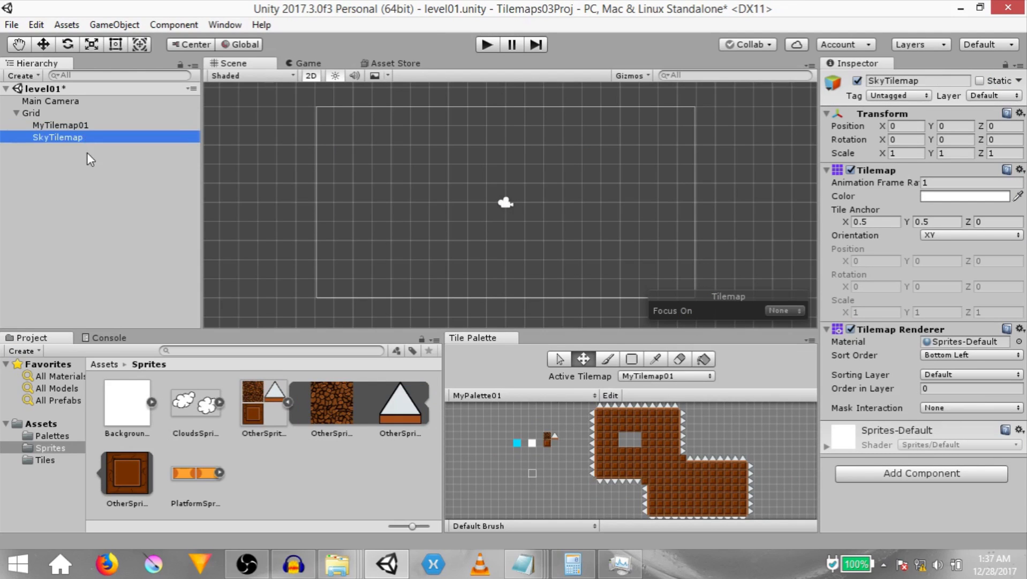
- Set the active tilemap to SkyTilemap and try the Brush and Picker tools on palette tiles
left_click(643, 376)
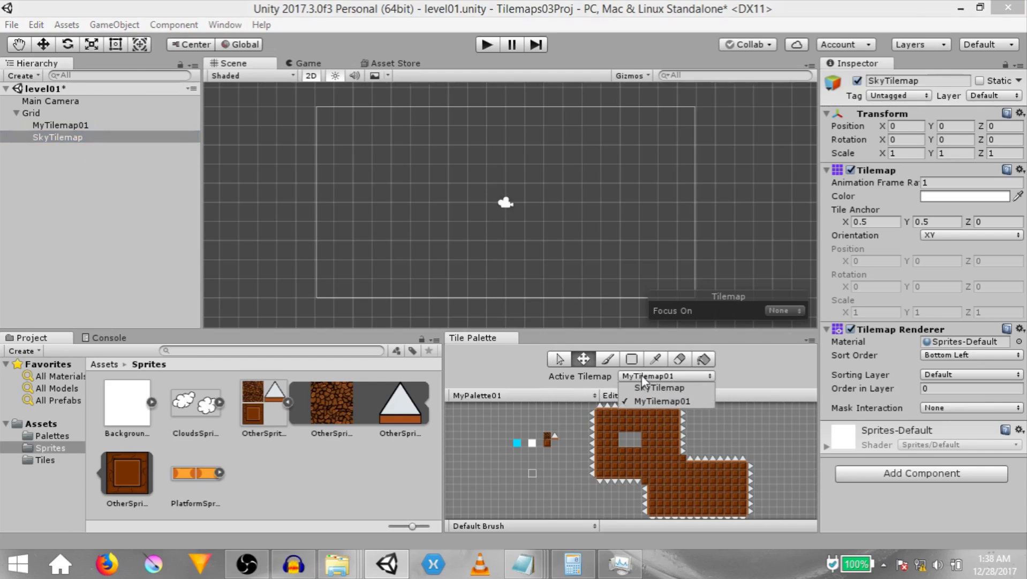
left_click(645, 388)
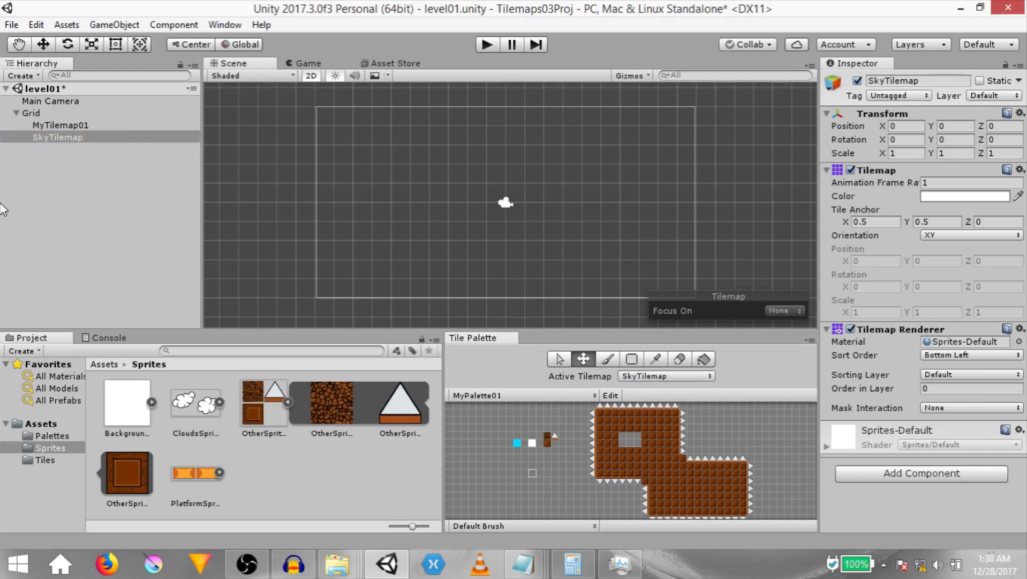
key("b")
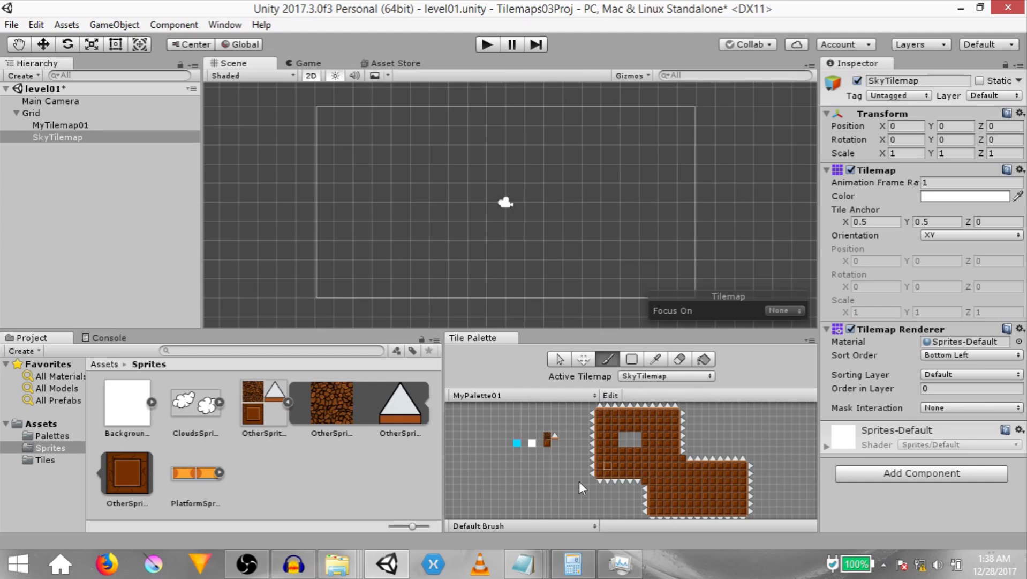
left_click(645, 416)
left_click(606, 436)
key("i")
left_click(634, 452)
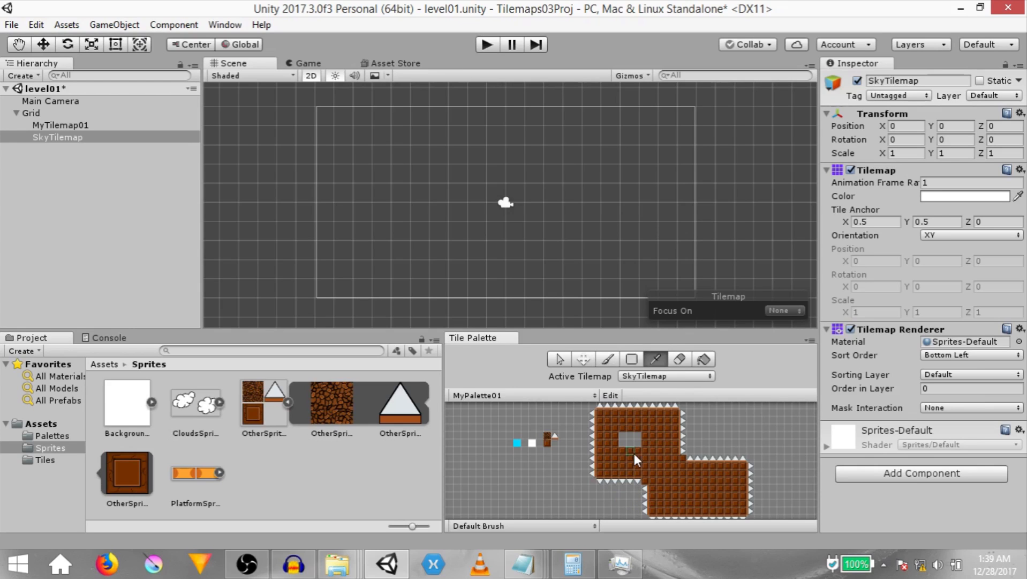
left_click(635, 454)
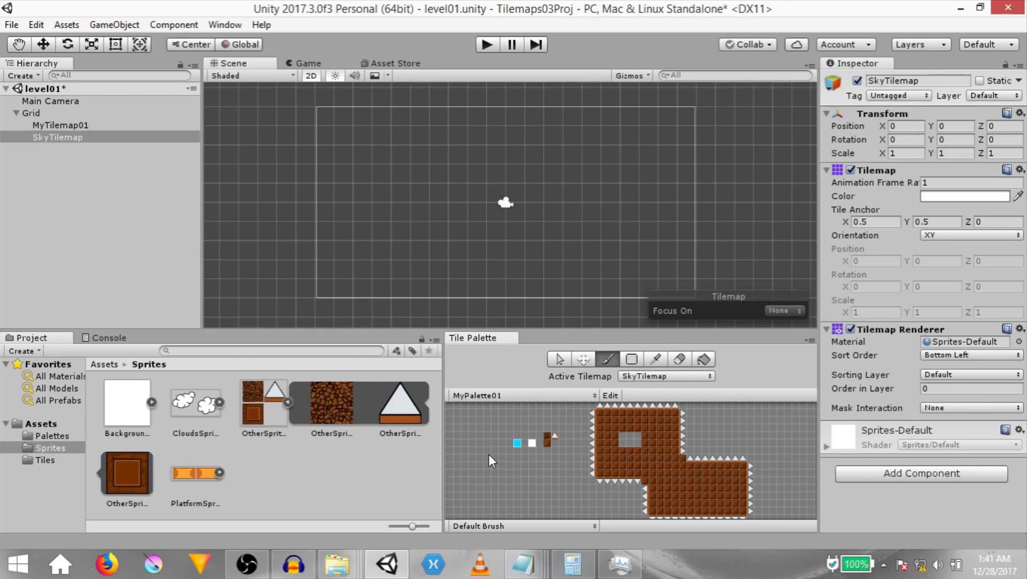
- Paint a small sky-blue block on SkyTilemap and pick it up as a multi-tile brush
left_click(516, 442)
mouse_move(342, 193)
left_mouse_down()
mouse_move(359, 249)
mouse_move(328, 209)
mouse_move(343, 242)
left_mouse_up()
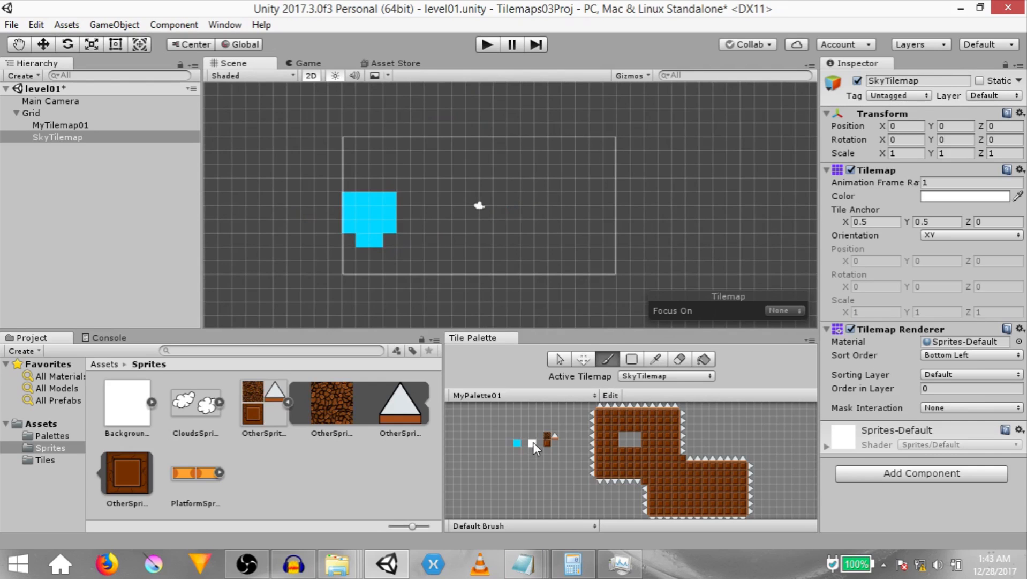
left_click_drag(385, 199, 359, 232)
key("i")
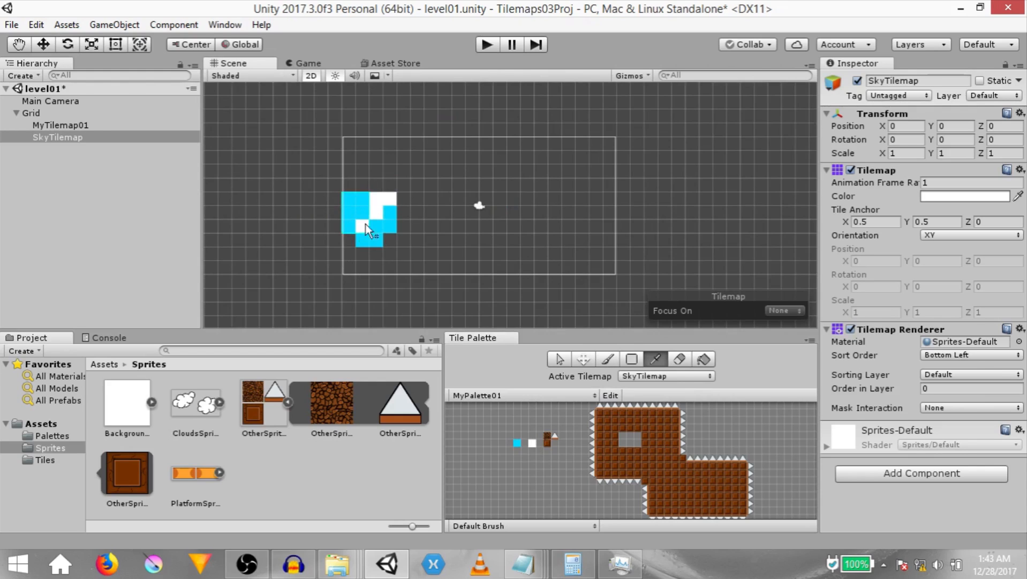
left_click(393, 244)
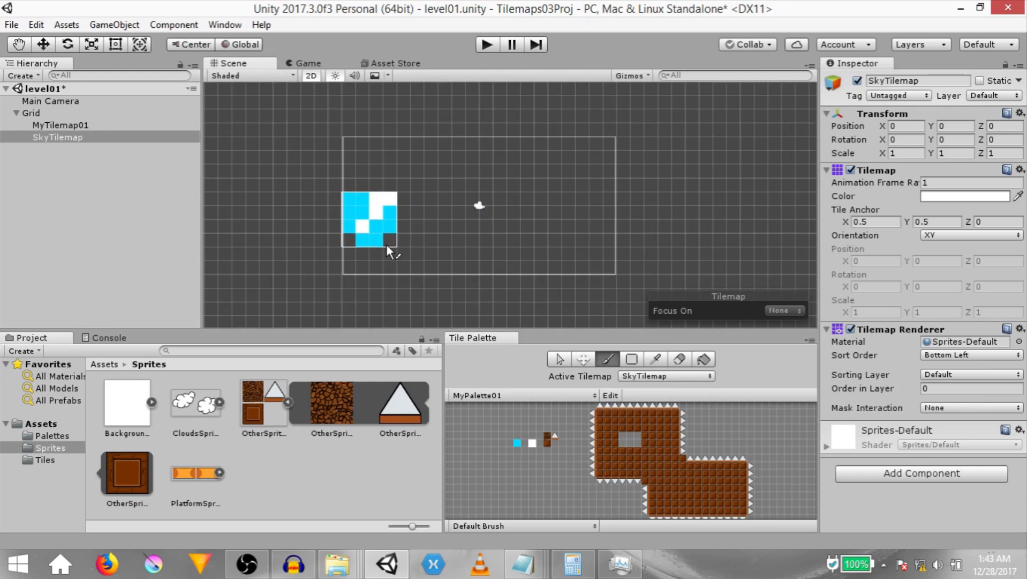
- Scribble test strokes across the scene with the sky-blue brush
scroll(513, 221, "down", 5)
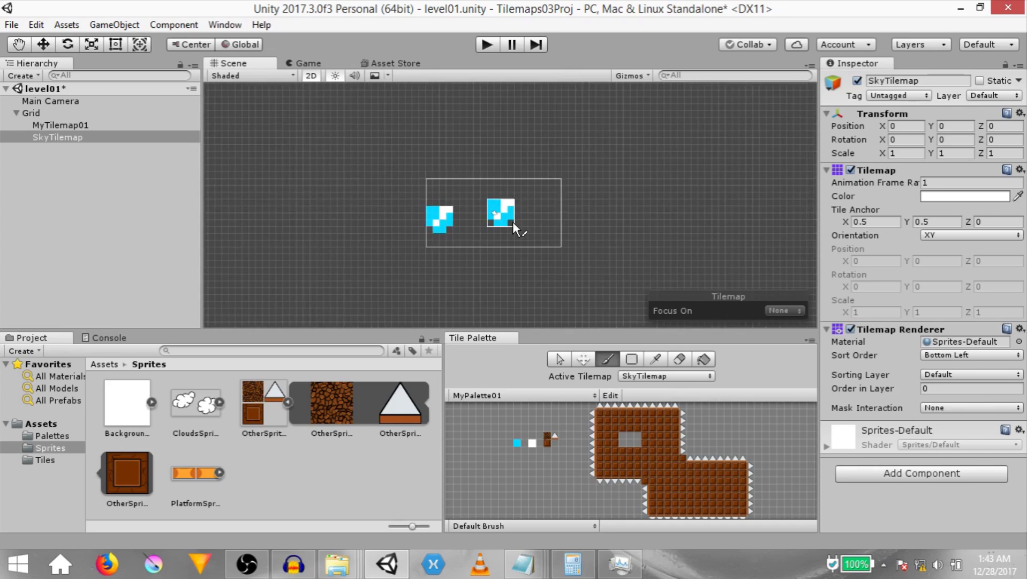
mouse_move(538, 135)
left_mouse_down()
mouse_move(543, 281)
mouse_move(515, 172)
mouse_move(659, 208)
mouse_move(665, 111)
mouse_move(589, 186)
left_mouse_up()
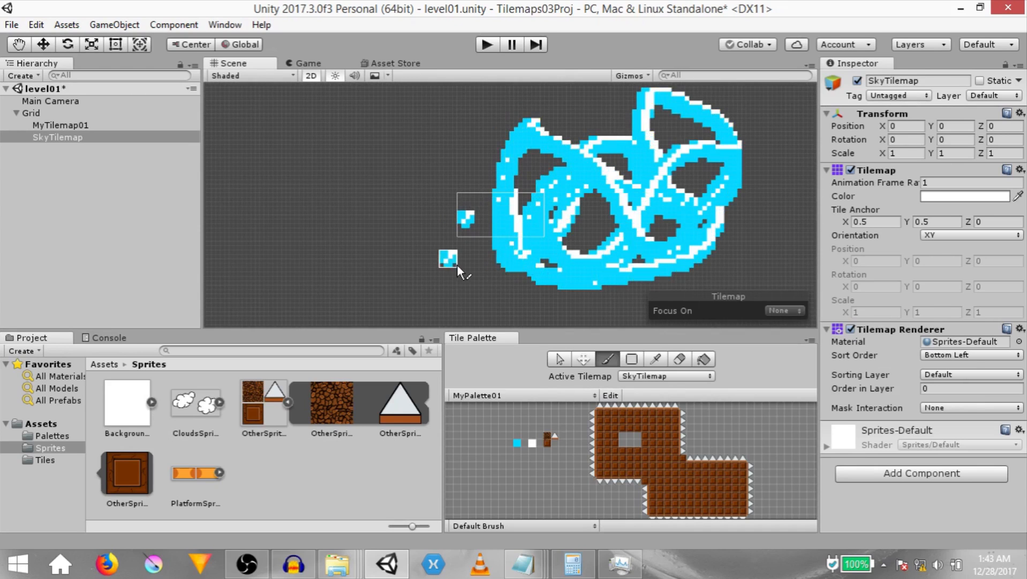
mouse_move(323, 212)
left_mouse_down("ctrl")
mouse_move(459, 288)
mouse_move(426, 300)
left_mouse_up("ctrl")
mouse_move(455, 297)
left_mouse_down("shift")
mouse_move(495, 297)
mouse_move(760, 159)
mouse_move(512, 201)
mouse_move(710, 237)
mouse_move(638, 313)
mouse_move(468, 240)
left_mouse_up("shift")
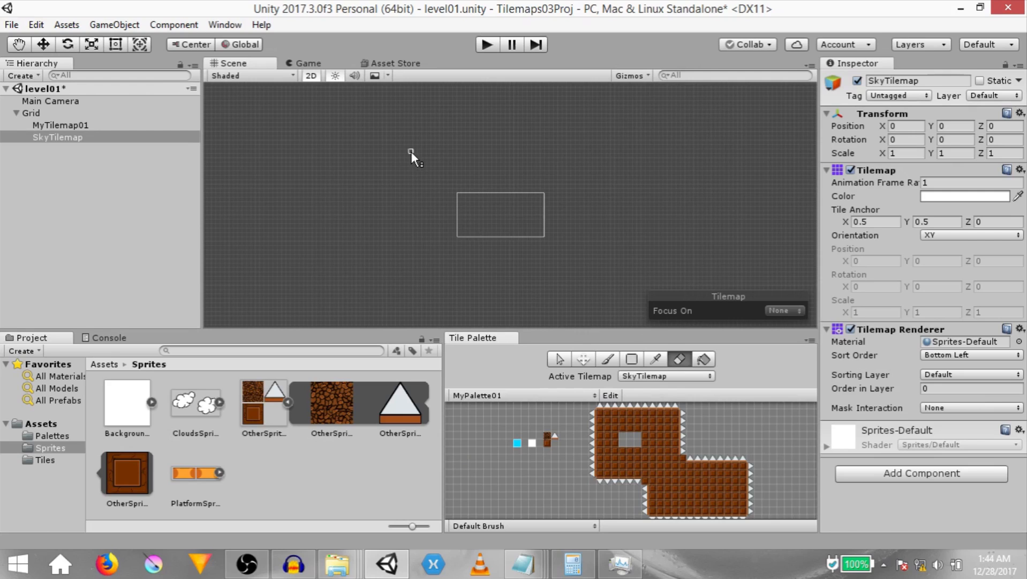
- Box-fill a large sky-blue rectangle covering the whole camera area on SkyTilemap
key("u")
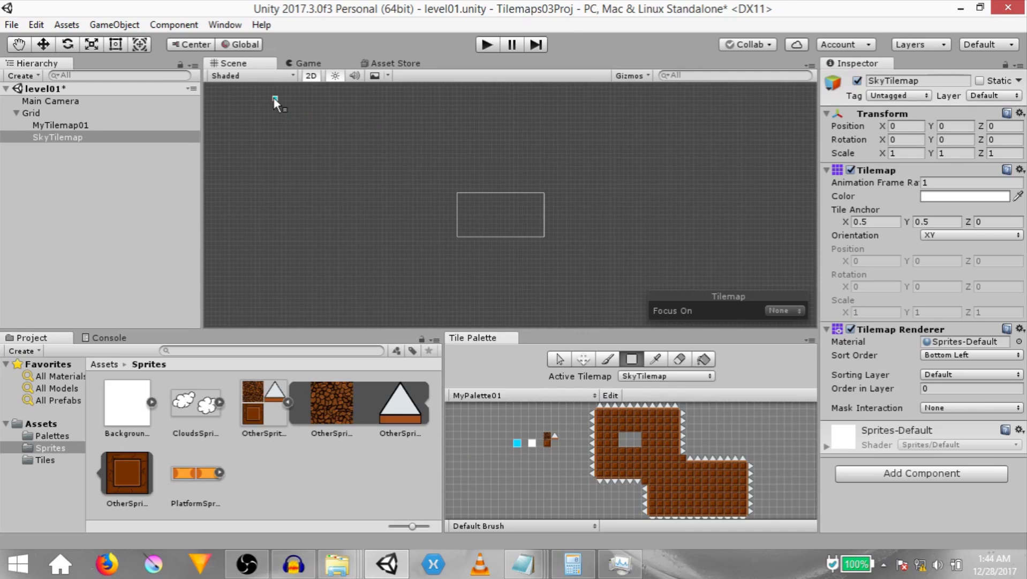
left_click_drag(274, 98, 719, 317)
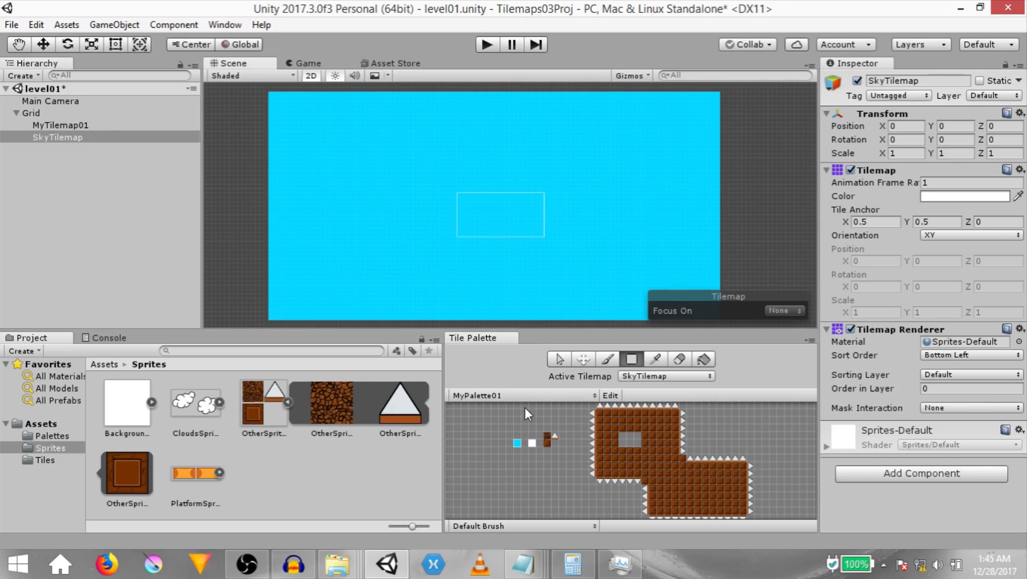
- Draw three white cloud outlines on the sky and fill their interiors with the Fill tool
left_click(532, 443)
left_click_drag(356, 127, 360, 131)
mouse_move(531, 124)
left_mouse_down()
mouse_move(446, 153)
mouse_move(528, 120)
left_mouse_up()
mouse_move(667, 177)
left_mouse_down()
mouse_move(654, 160)
mouse_move(691, 153)
left_mouse_up()
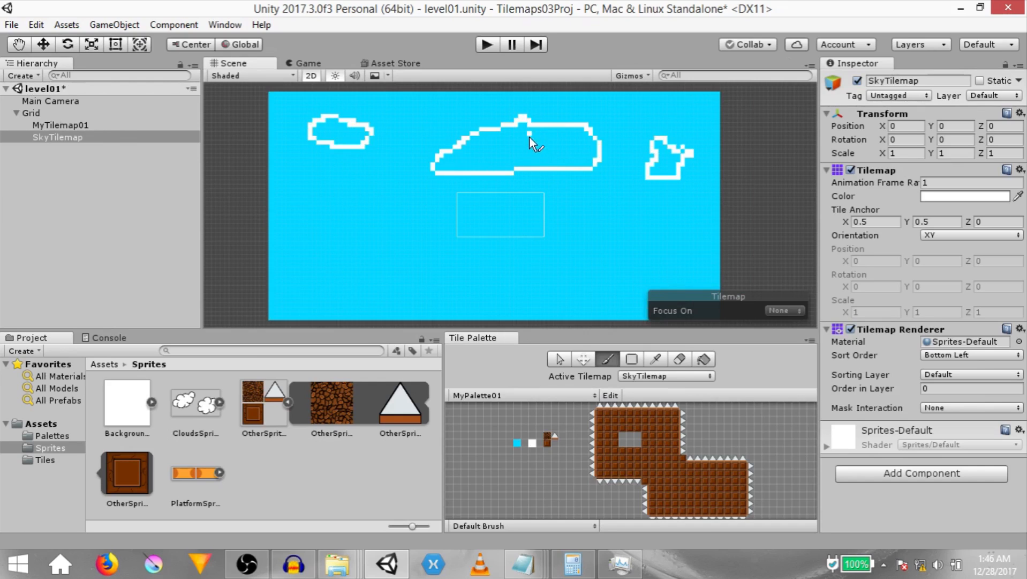
key("g")
left_click(514, 155)
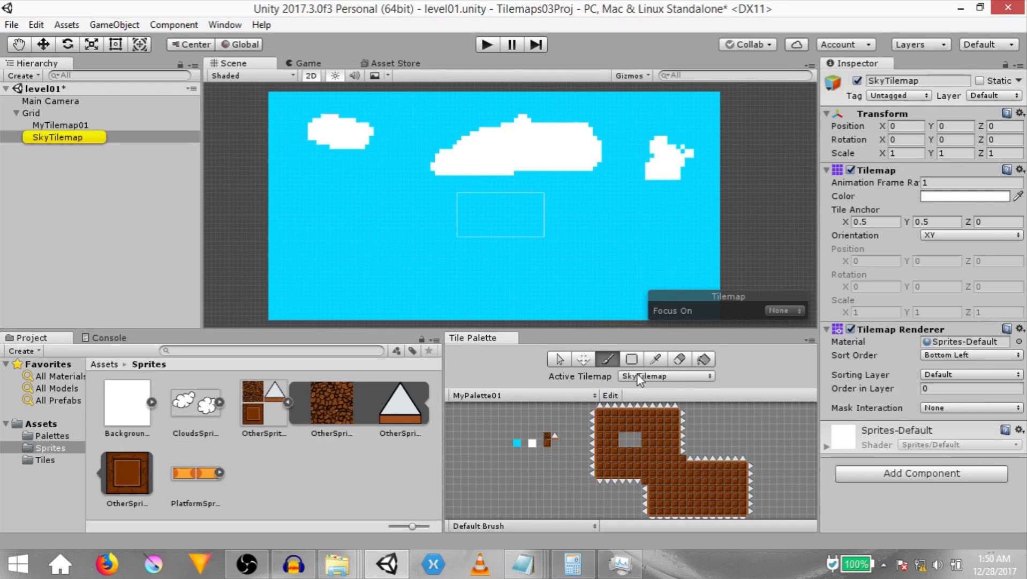
- Set the active tilemap to MyTilemap01 and select the brown platform tile in the palette
left_click(637, 373)
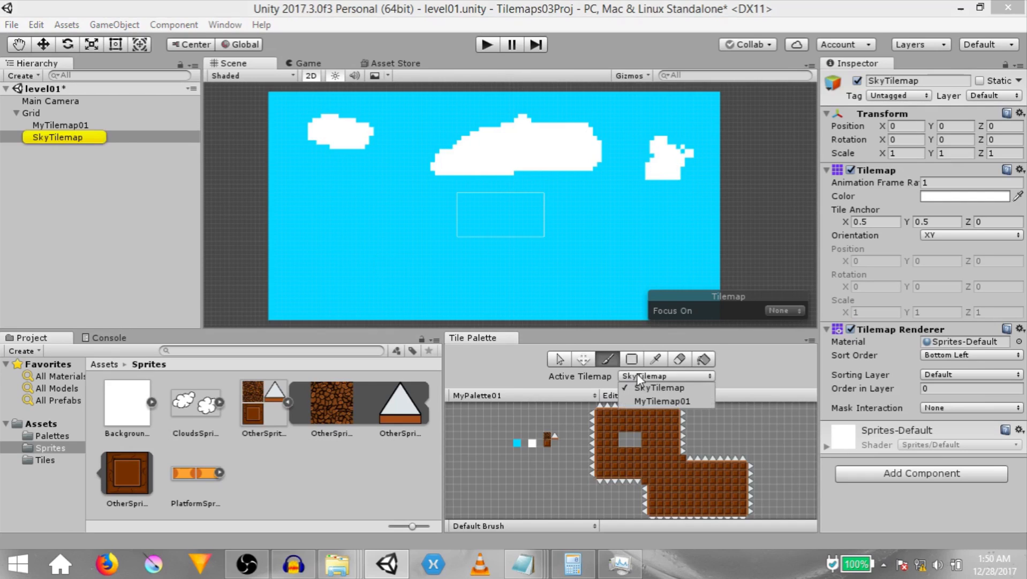
left_click(646, 404)
scroll(556, 440, "up", 3)
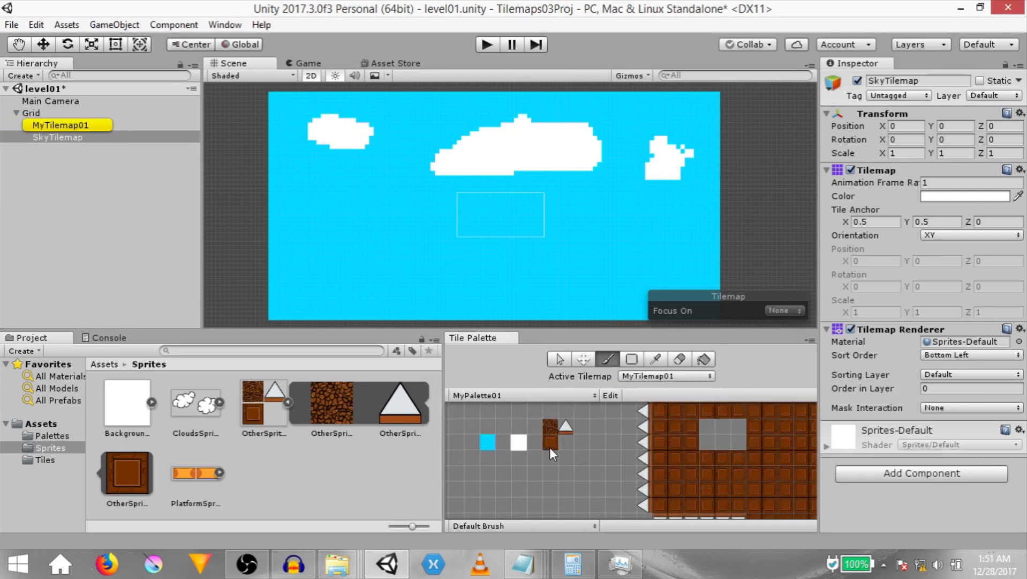
left_click(550, 443)
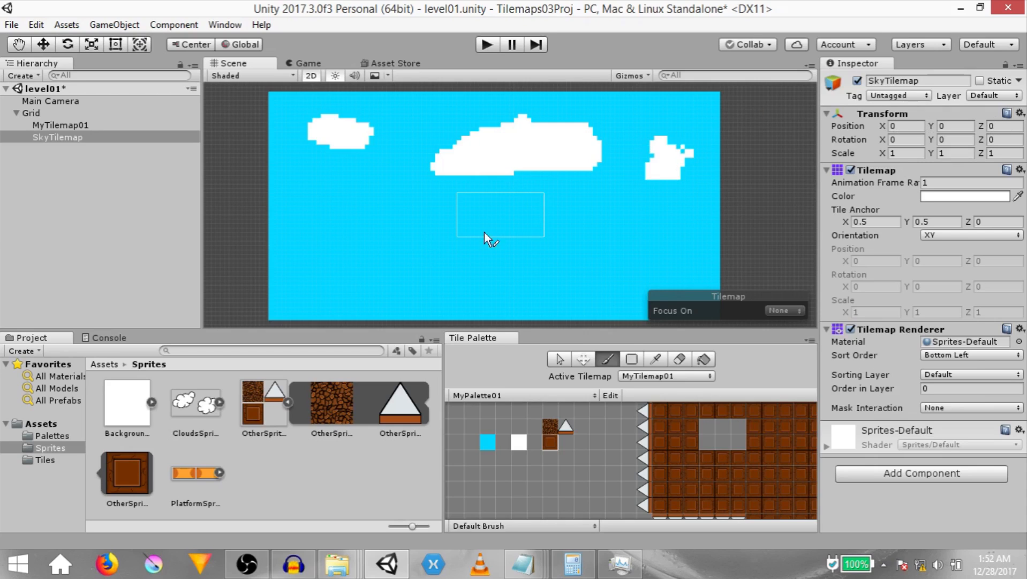
- Select MyTilemap01 and set its Z position to -1 so it sits in front of the sky
left_click(65, 124)
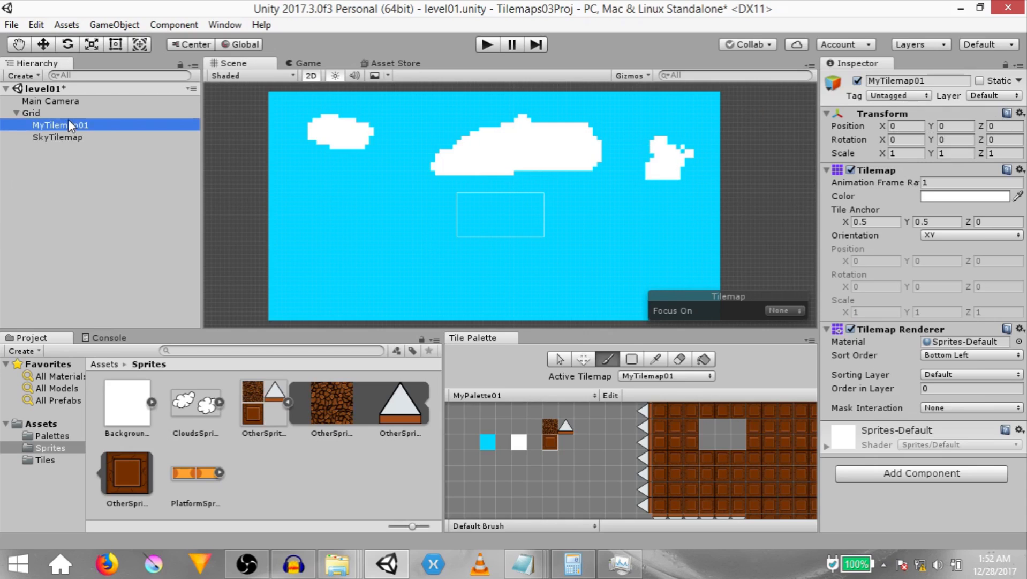
left_click(1001, 127)
type("1")
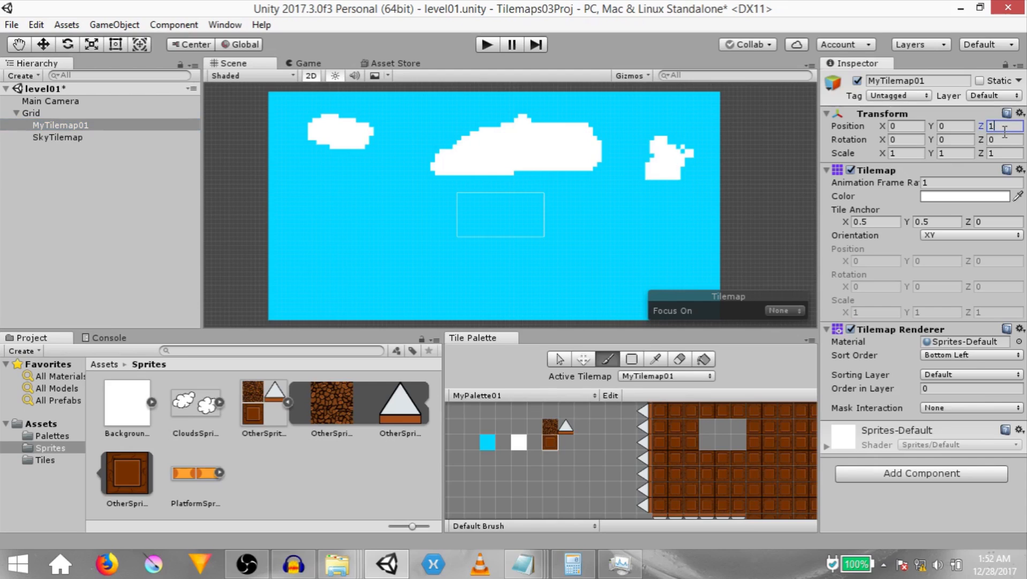
key("Return")
type("-1")
key("Return")
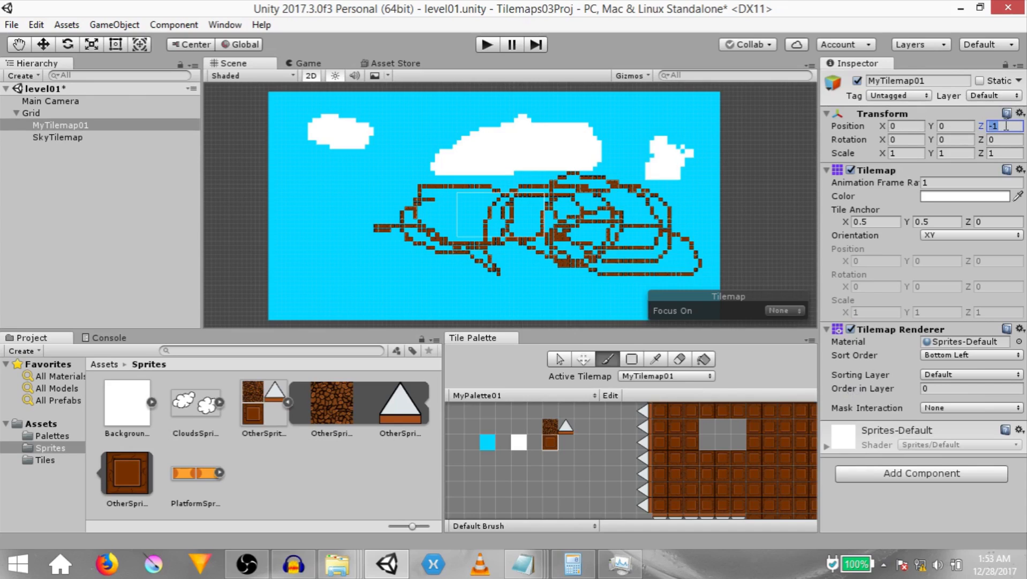
- Undo the last three brown painting strokes on MyTilemap01
key("ctrl+z")
key("ctrl+z")
key("ctrl+z")
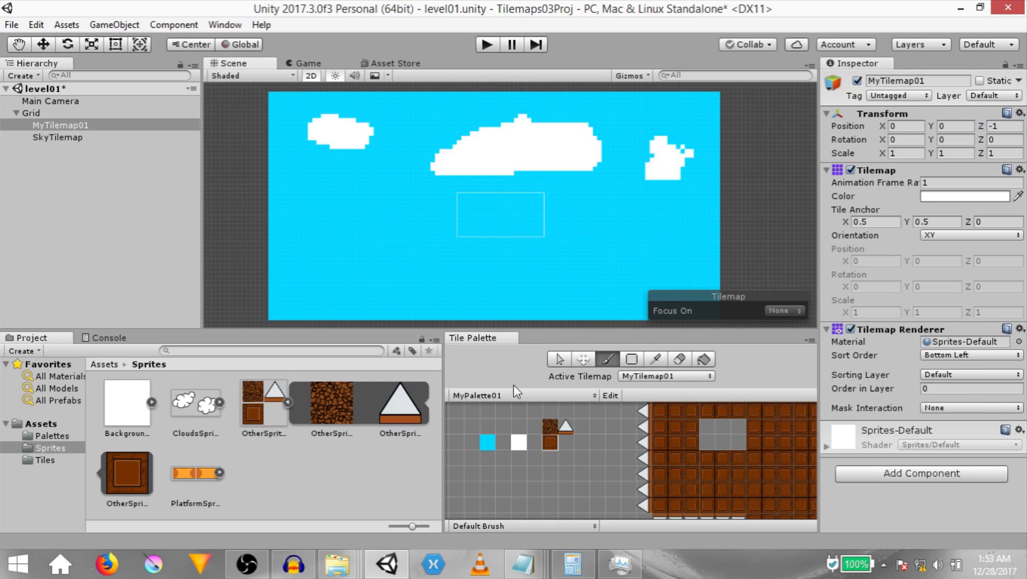
- Box-fill a short brown platform strip and pick it up as the brush
key("u")
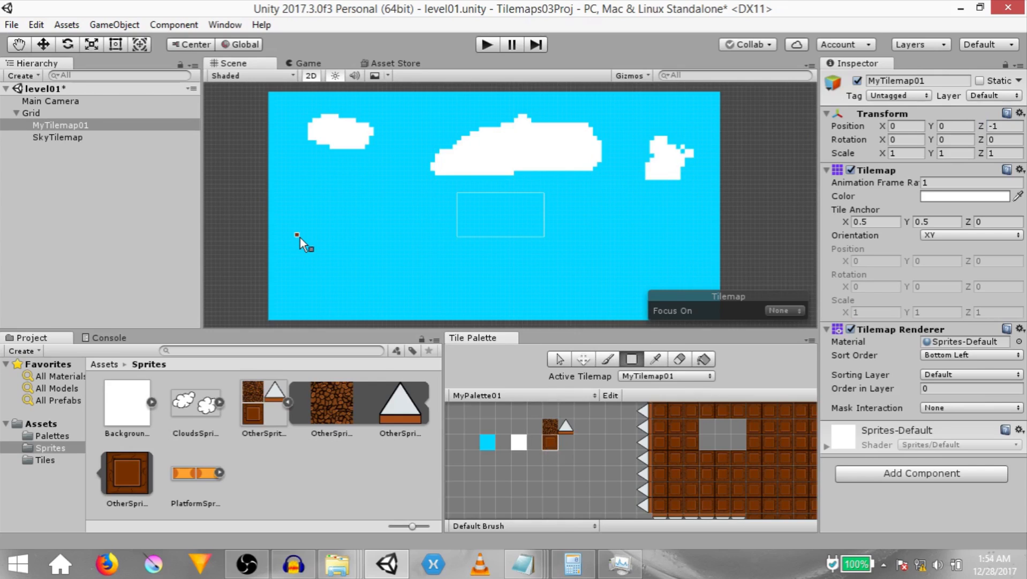
left_click_drag(291, 247, 339, 249)
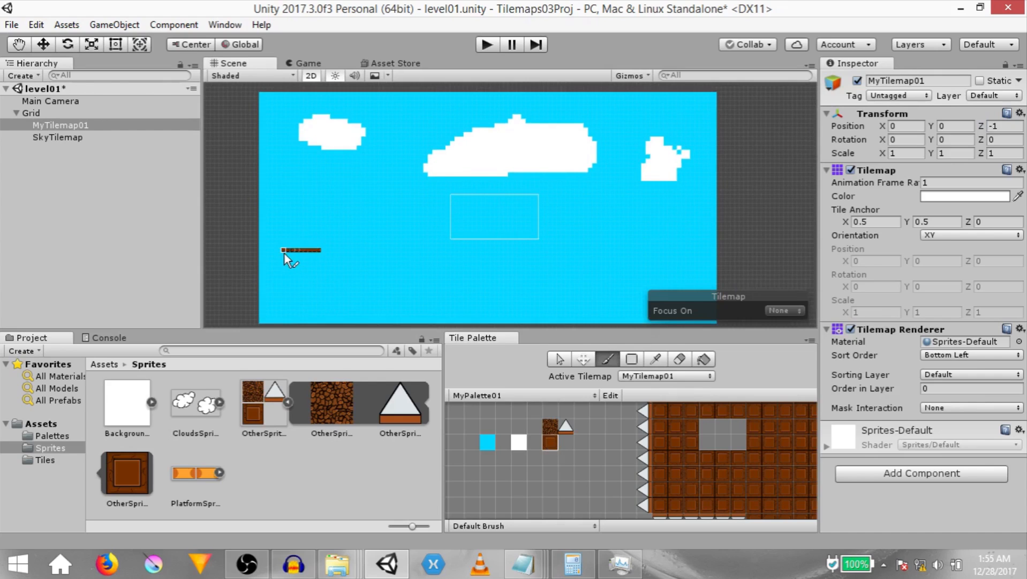
key("i")
left_click(319, 254)
- Stamp about a dozen brown platforms scattered across the sky
left_click(375, 226)
left_click(428, 279)
left_click(481, 222)
left_click(543, 243)
left_click(602, 190)
left_click(655, 257)
left_click(686, 208)
left_click(607, 291)
left_click(527, 166)
left_click(527, 171)
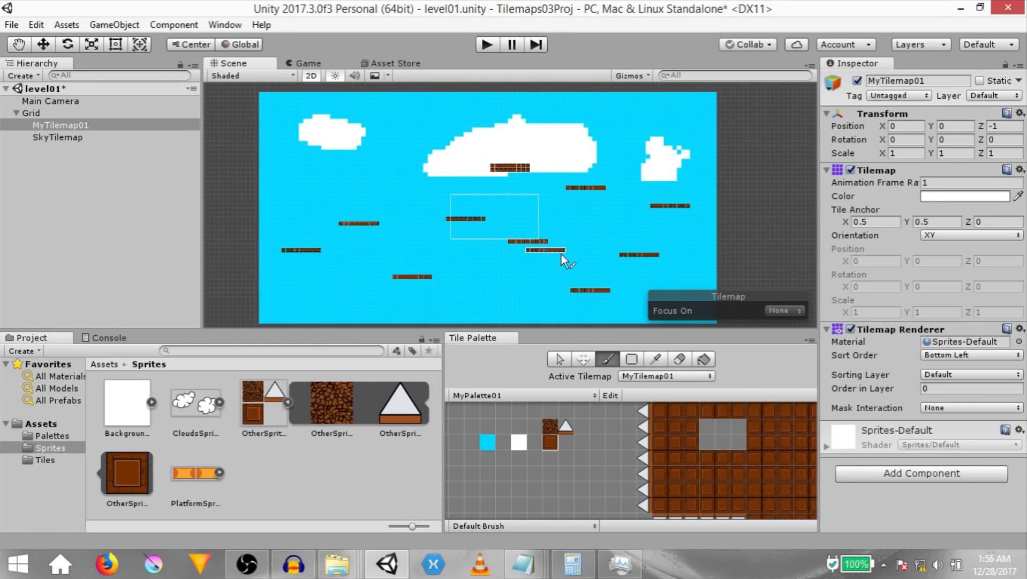
left_click(545, 247)
left_click(376, 229)
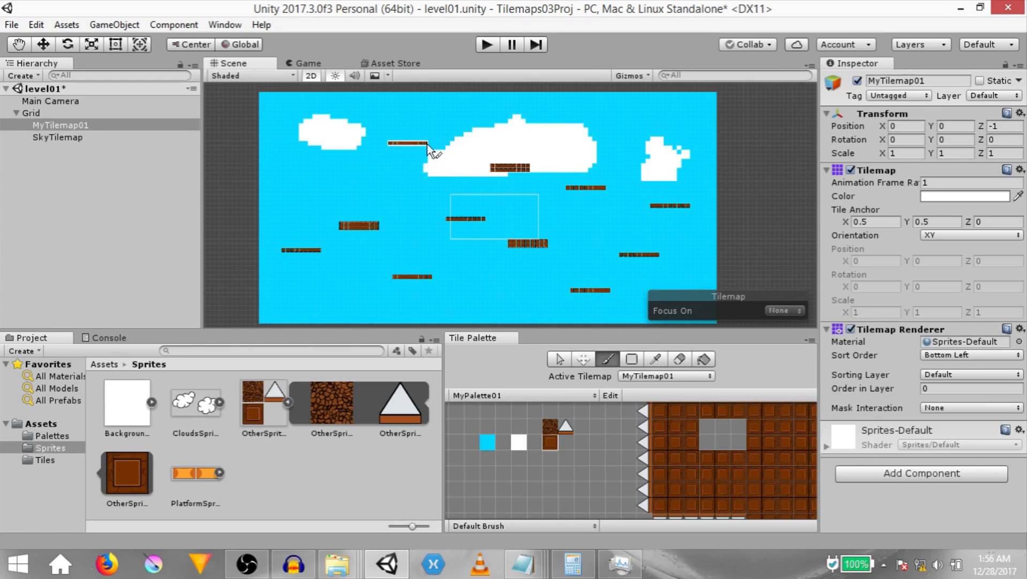
- Focus the view on the active tilemap and compare SkyTilemap with MyTilemap01 as the active tilemap
key("shift")
left_click(781, 310)
left_click(777, 315)
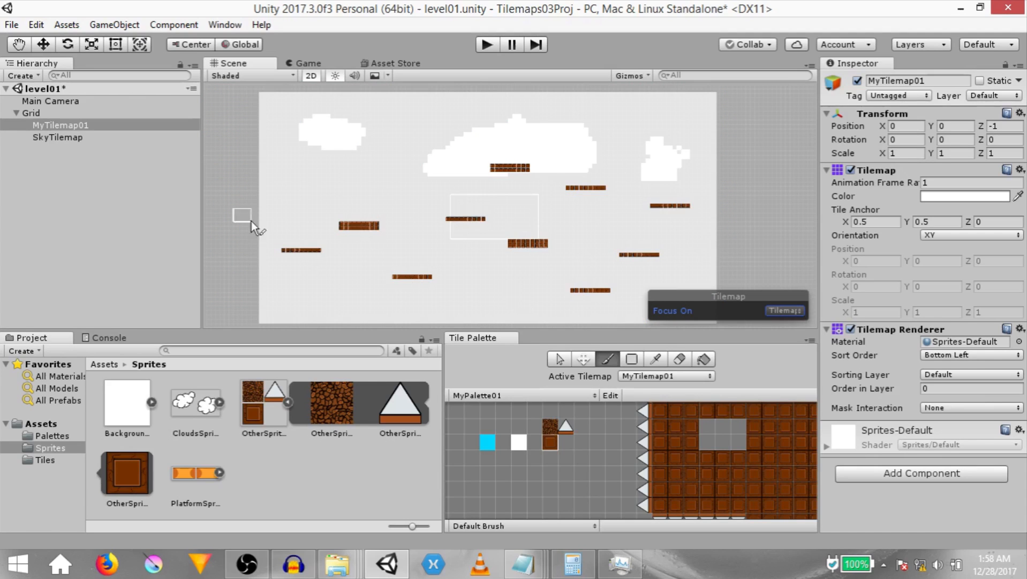
left_click(646, 375)
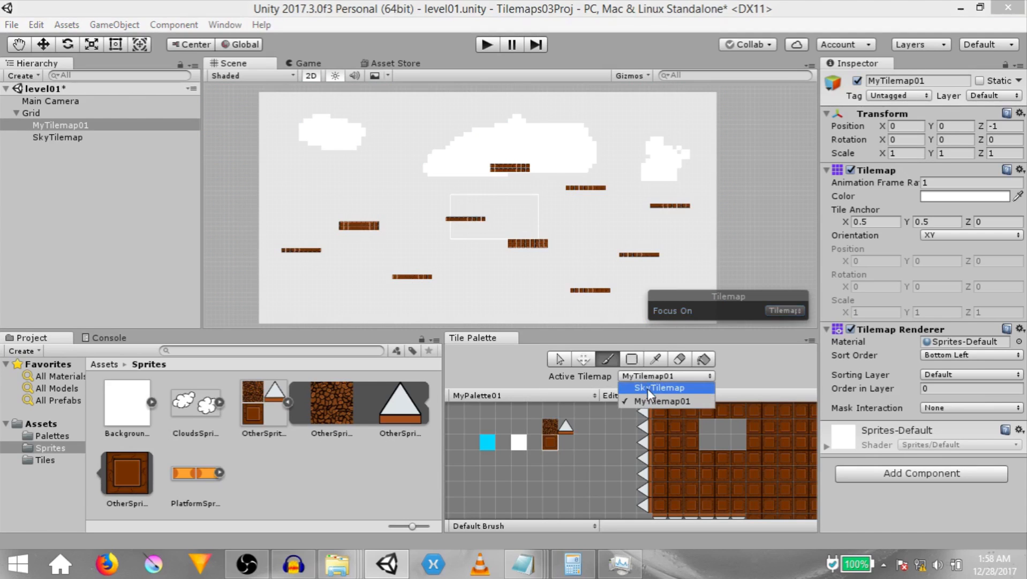
left_click(647, 386)
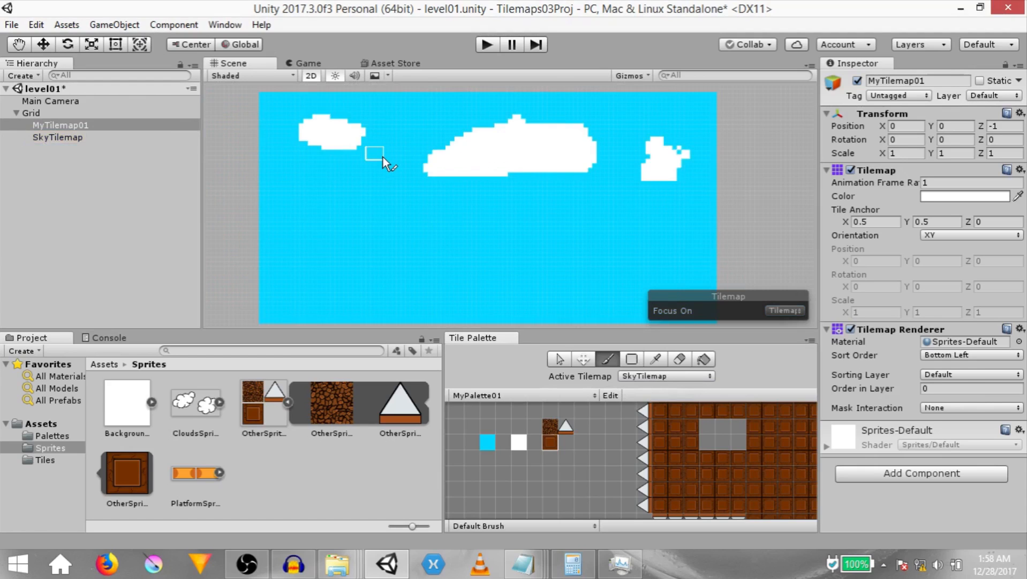
left_click(664, 376)
left_click(640, 400)
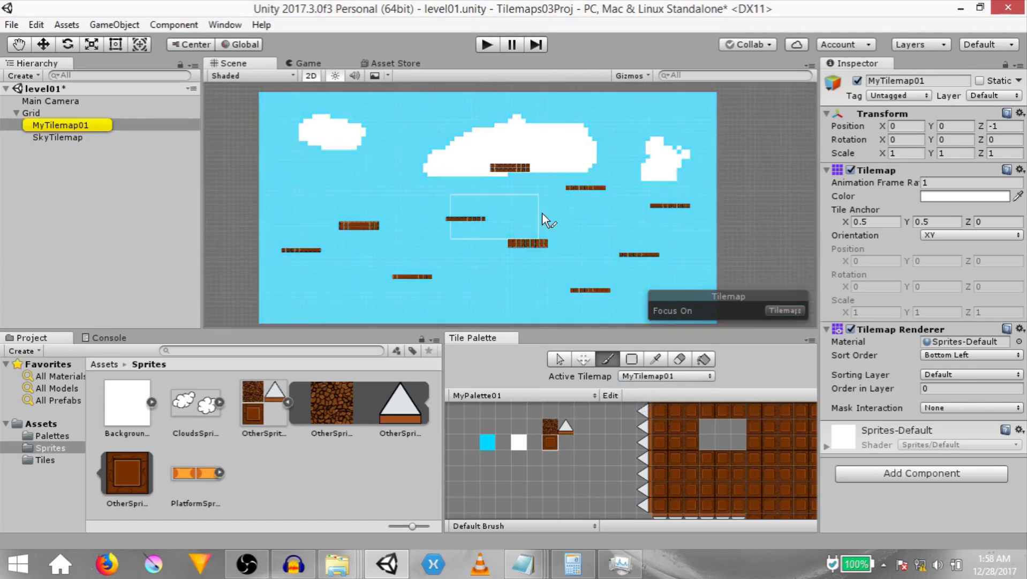
- Set the tilemap Focus On mode to Grid
left_click(777, 311)
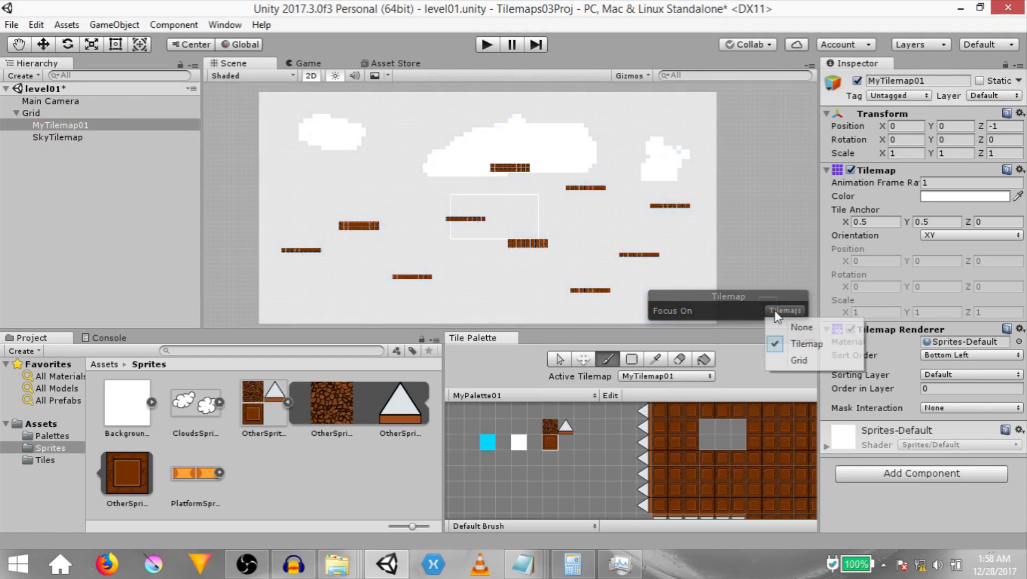
left_click(798, 360)
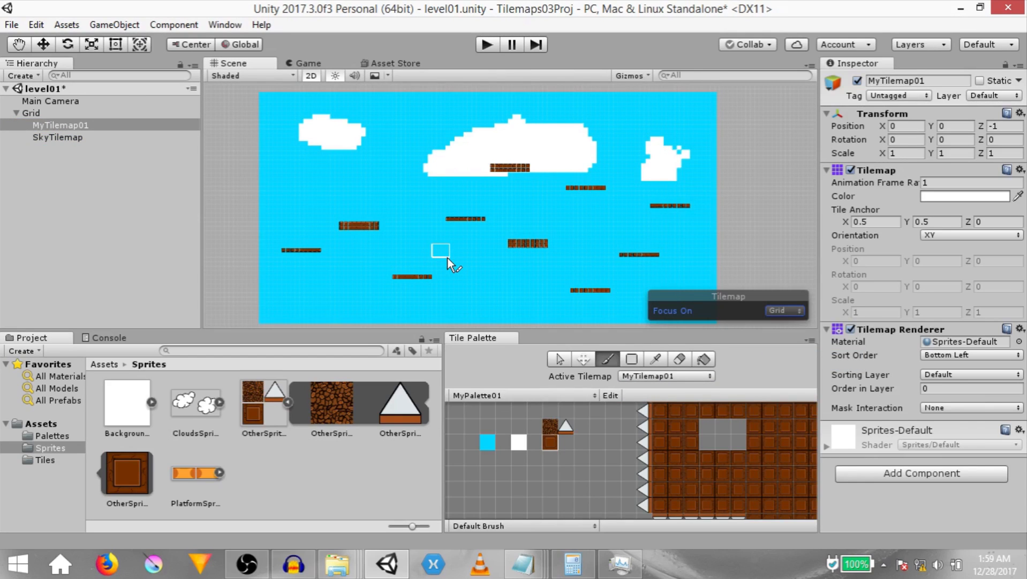